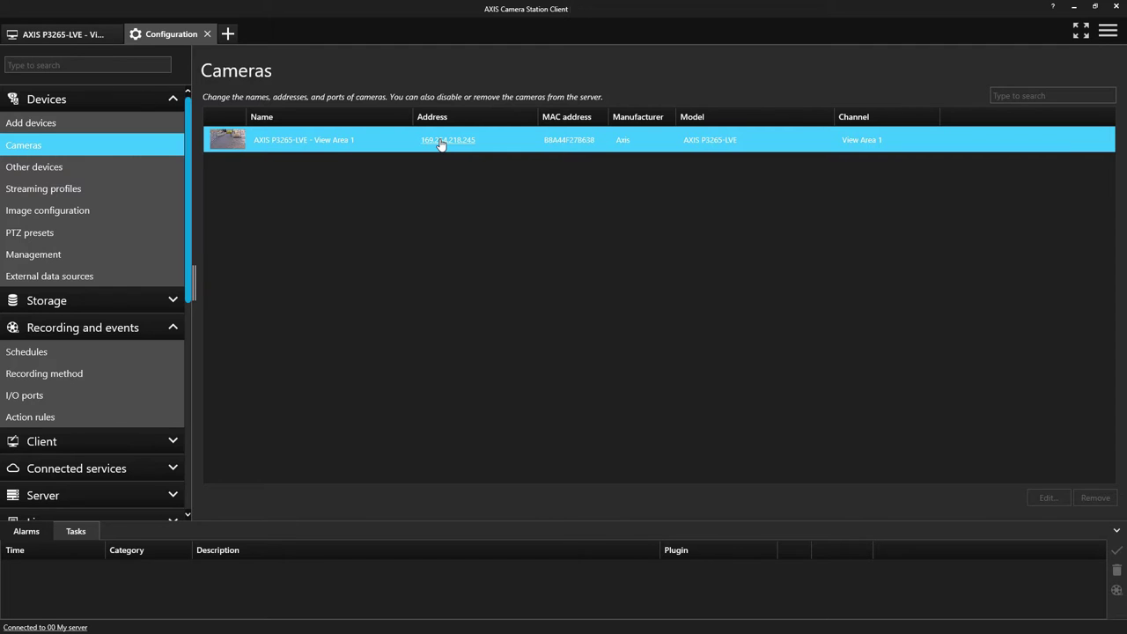
Step: Go to the camera's web interface Apps page and open the AXIS Object Analytics app
left_click(440, 141)
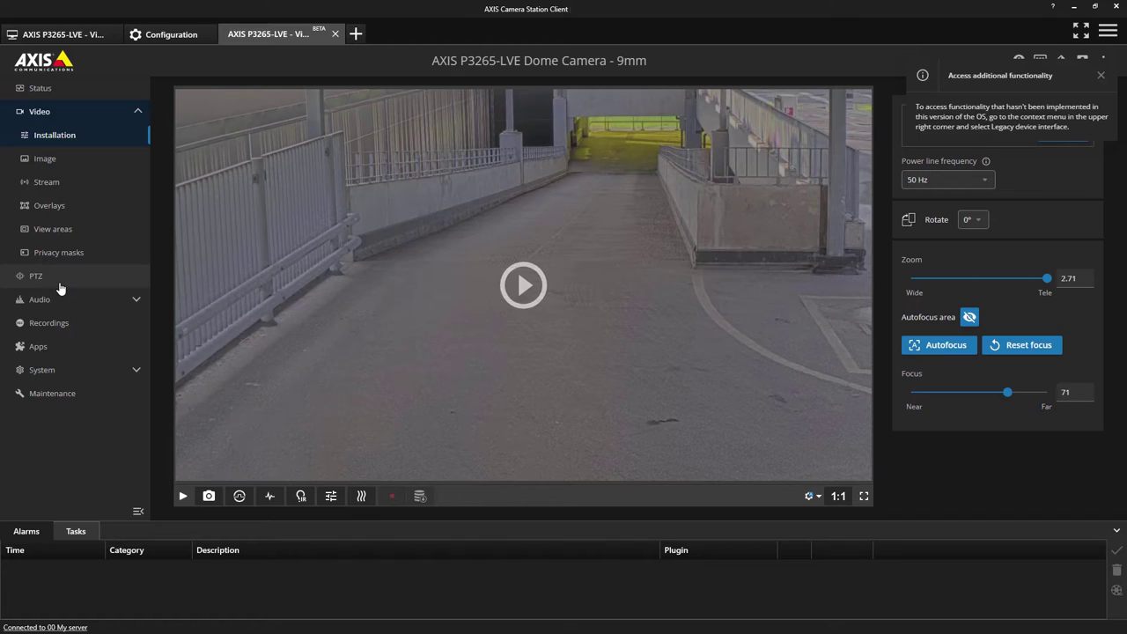
left_click(53, 347)
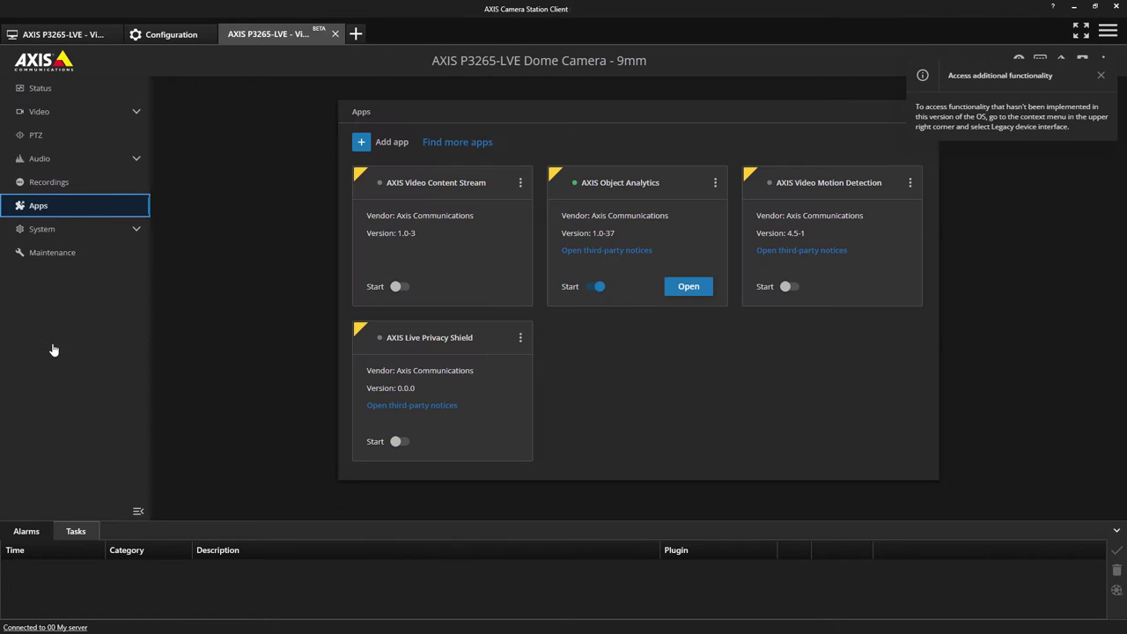
left_click(696, 289)
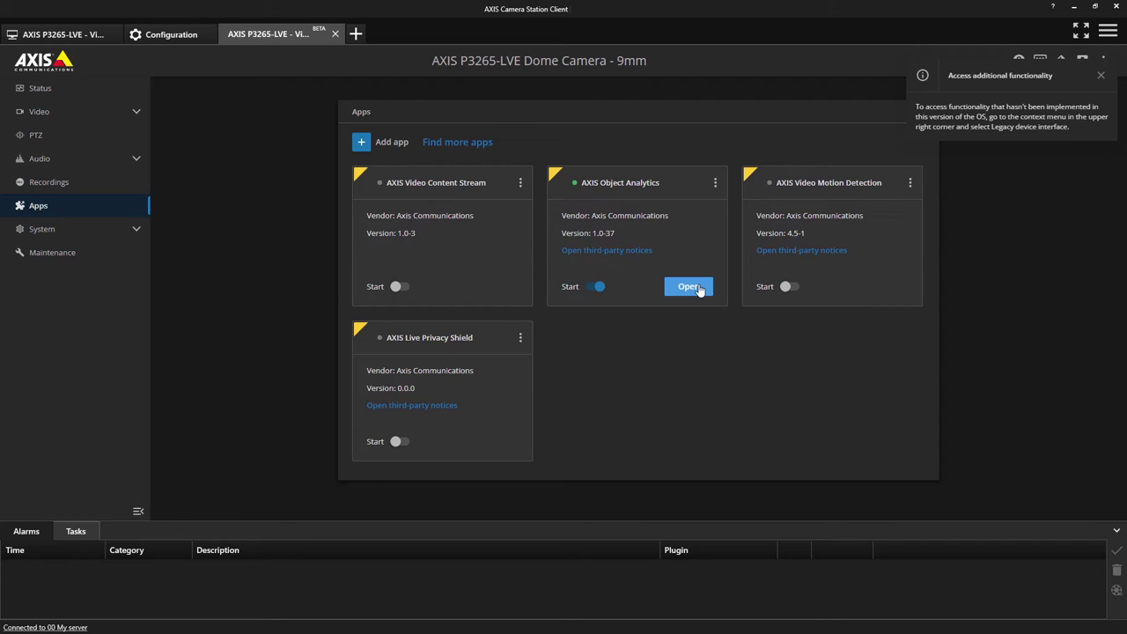
Step: Launch AXIS Object Analytics and check that Scenario 1 detects Humans in the ramp include area
left_click(696, 288)
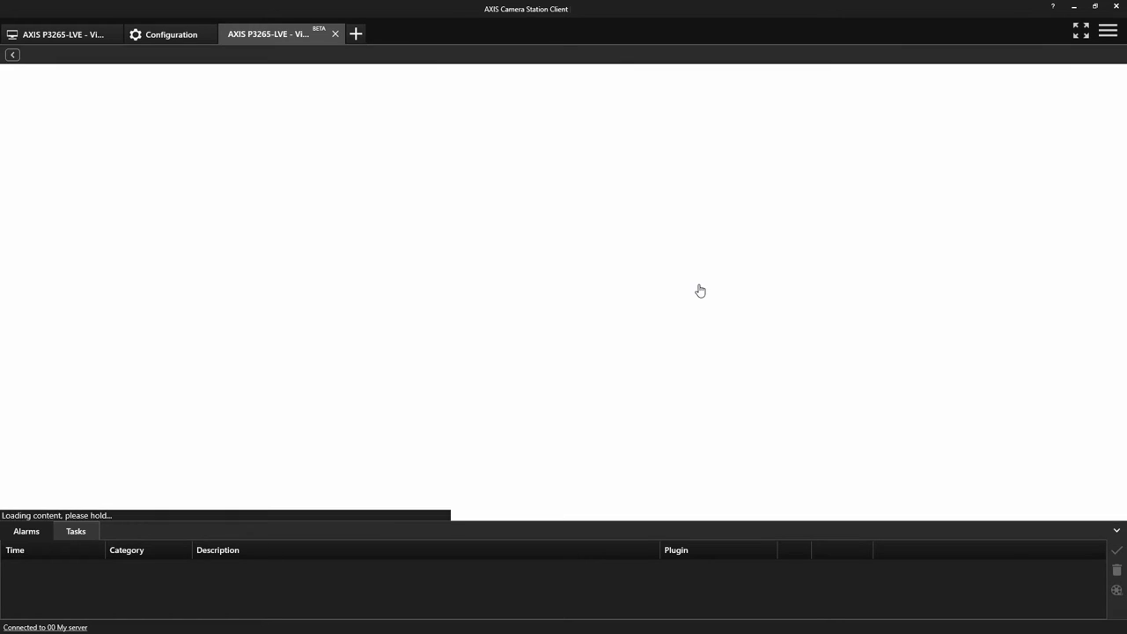
left_click(85, 372)
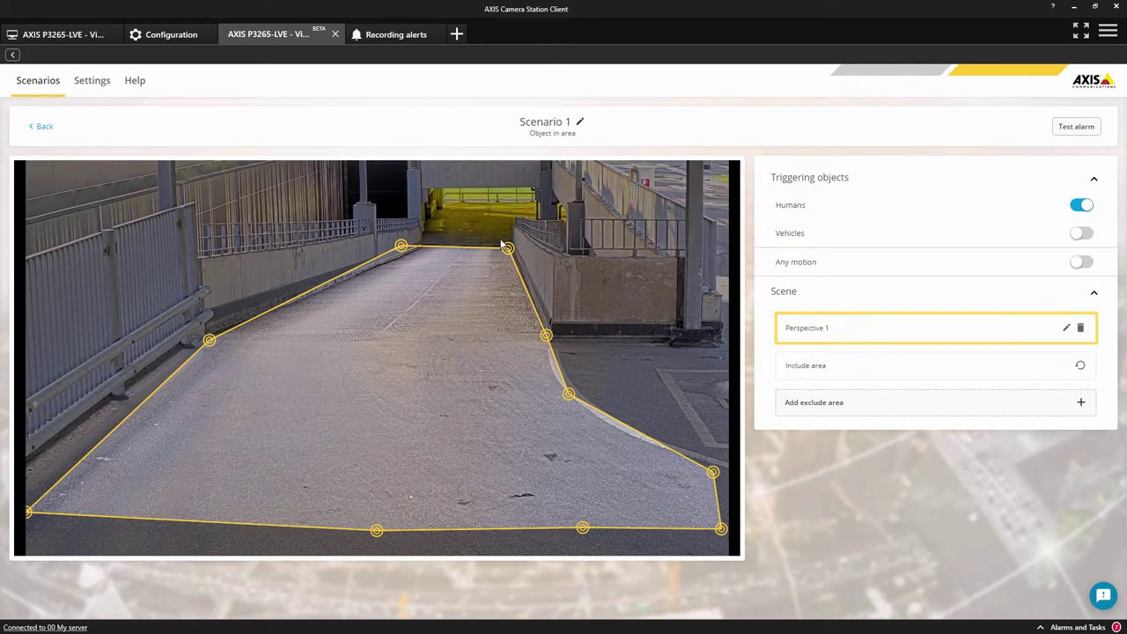
left_click(97, 80)
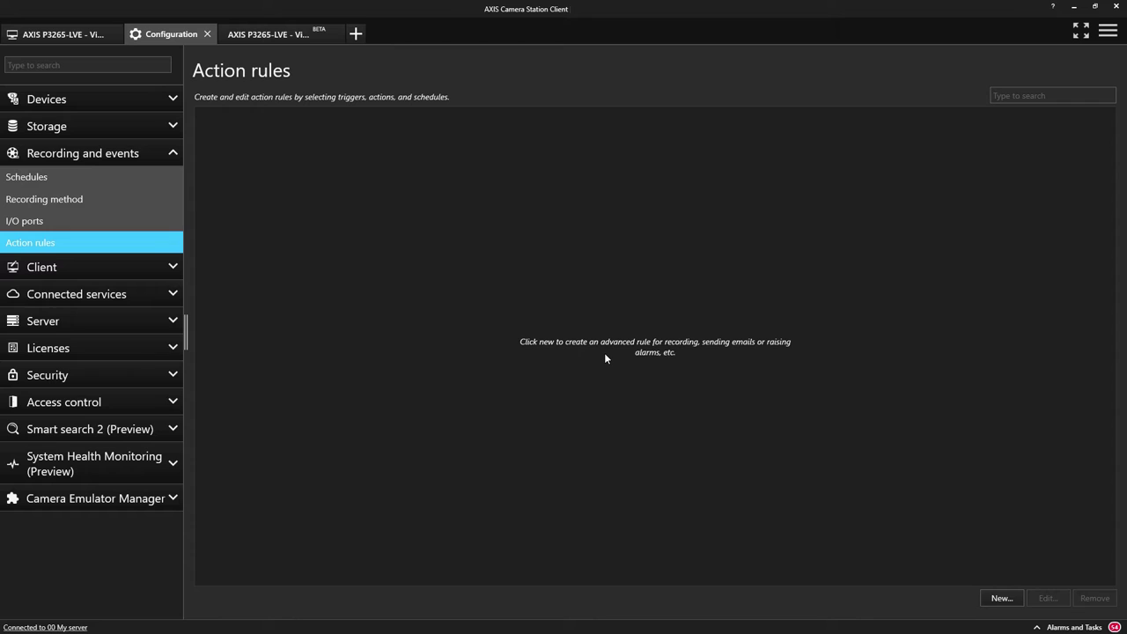
Step: Create a new action rule with a Device Event trigger: Object Analytics: Scenario 1, active = Yes
left_click(1002, 598)
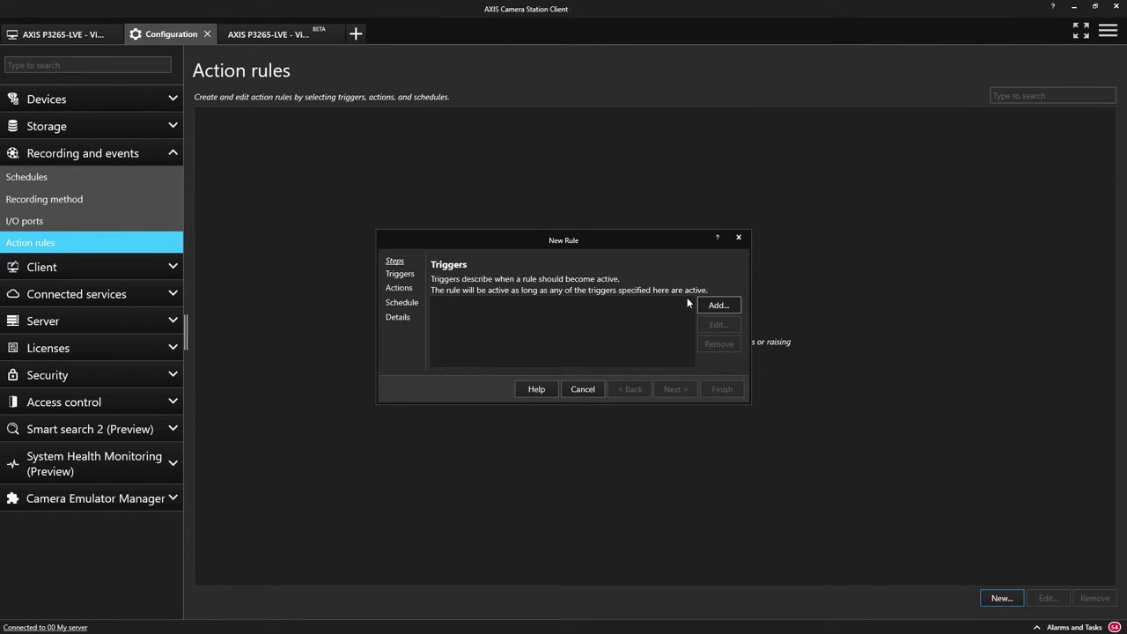
left_click(719, 305)
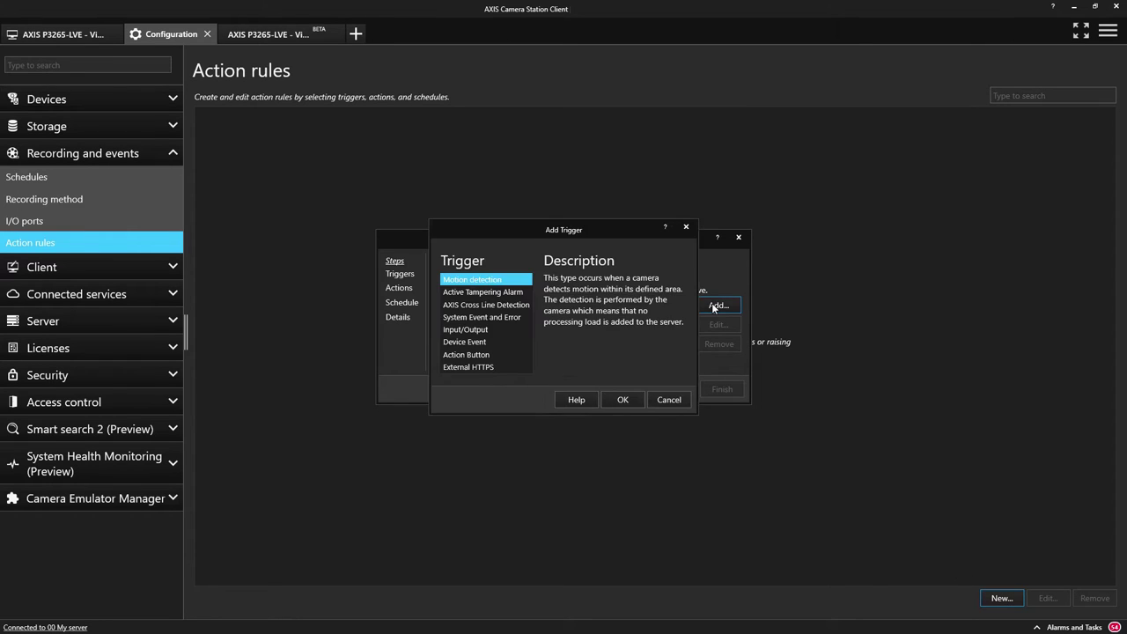
left_click(491, 342)
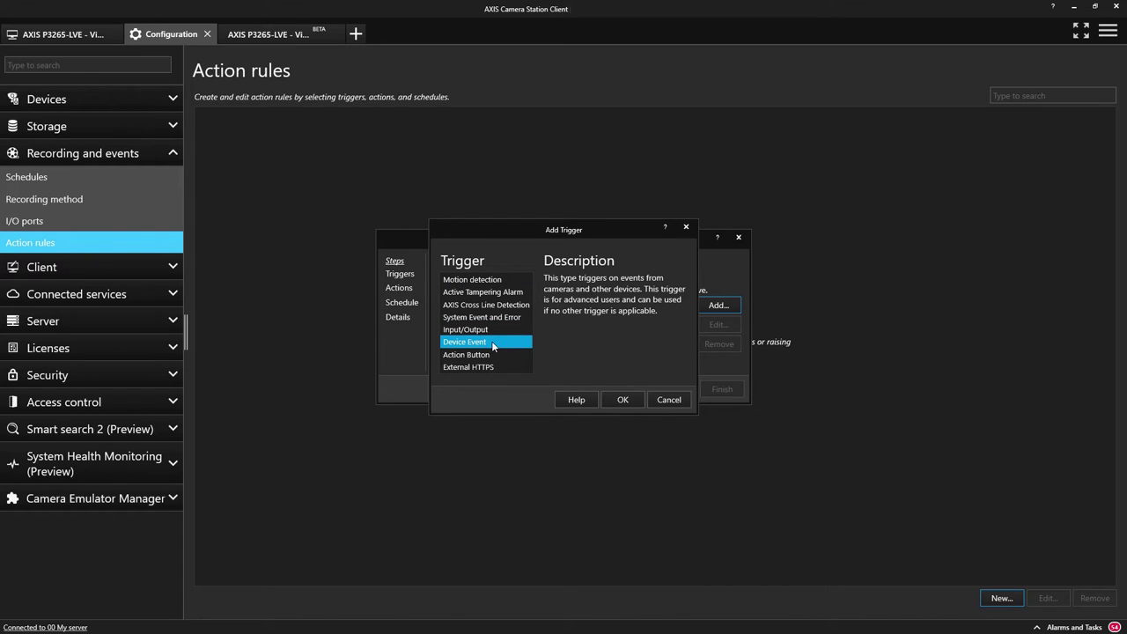
left_click(621, 400)
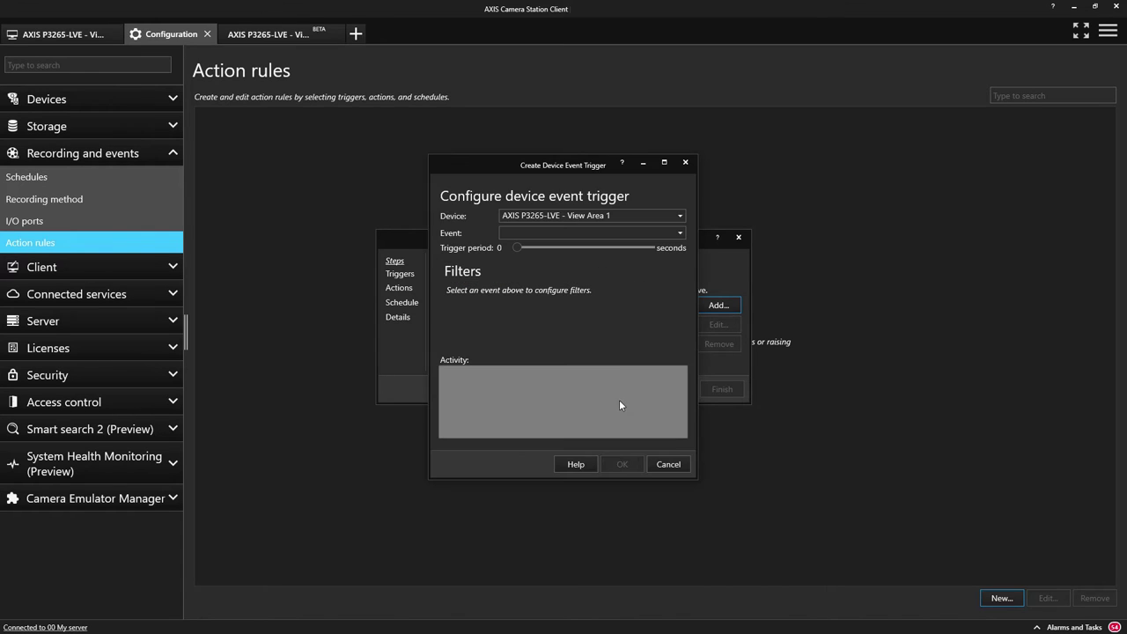
left_click(608, 233)
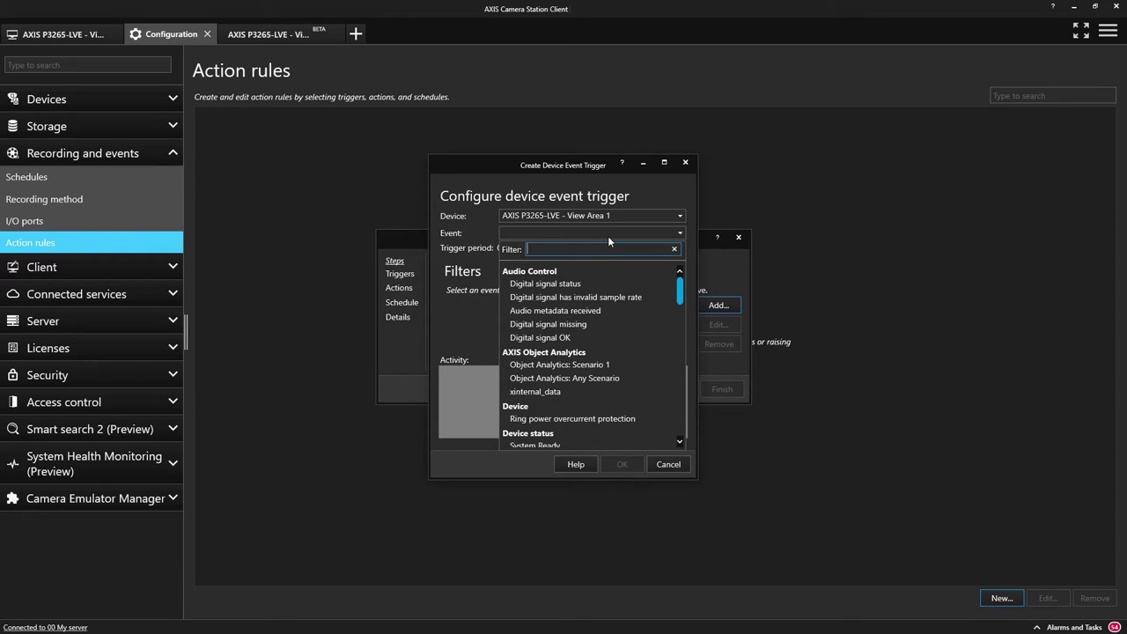
left_click(604, 370)
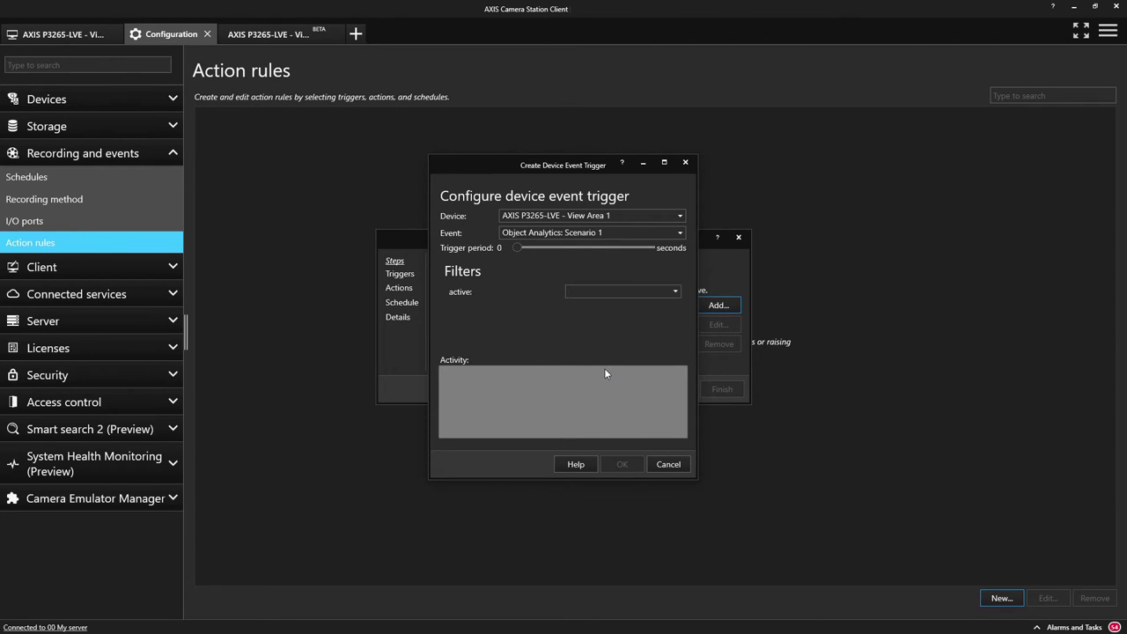
left_click(617, 293)
left_click(600, 308)
left_click(620, 464)
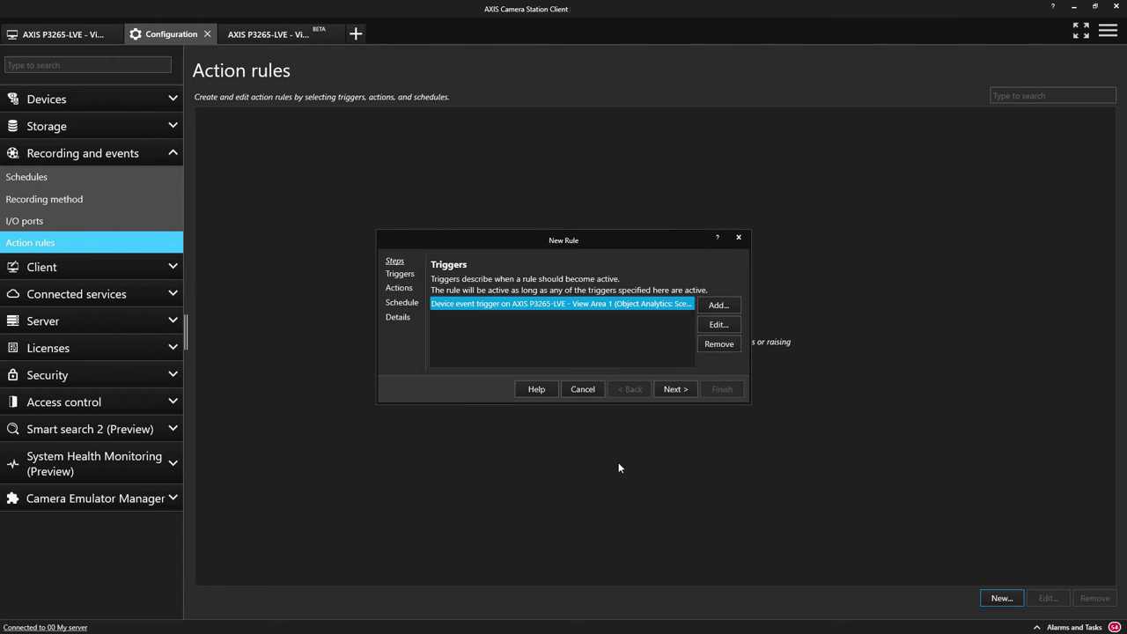
Step: Add a Record action to the rule using the High 1920x1080 recording profile
left_click(674, 390)
left_click(719, 306)
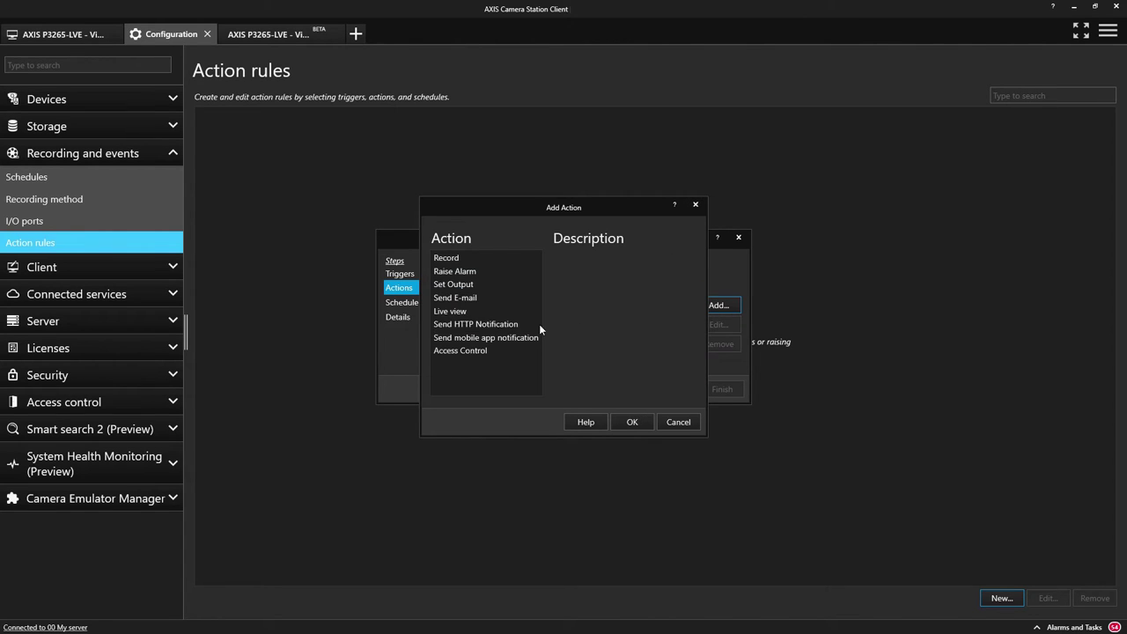
left_click(533, 324)
left_click(494, 258)
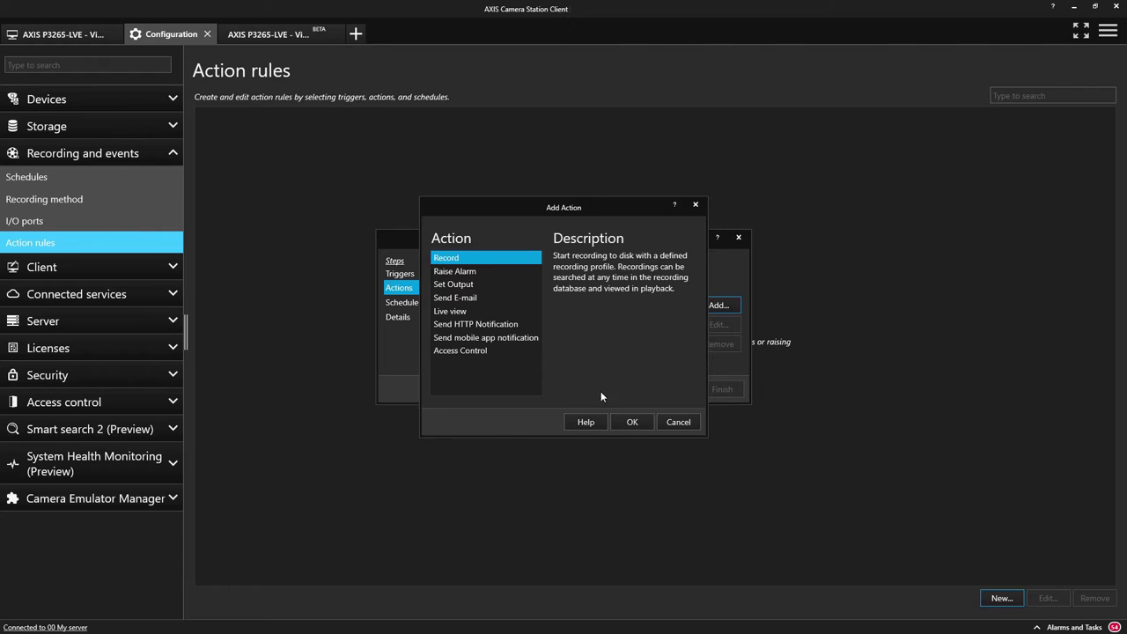
left_click(631, 423)
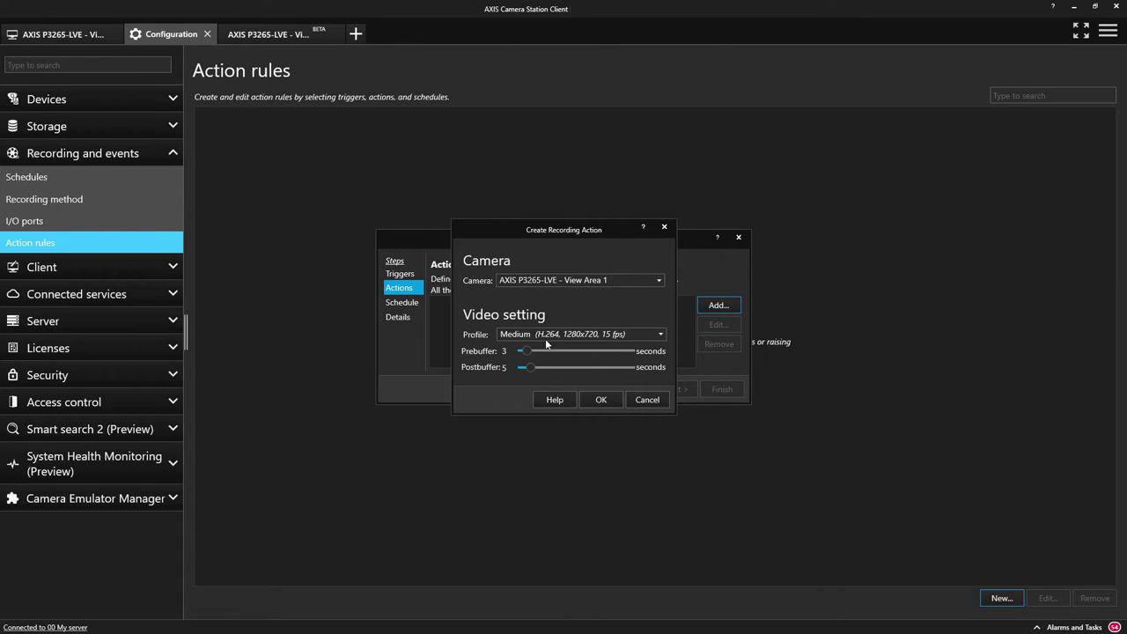
left_click(556, 337)
left_click(542, 349)
left_click(601, 399)
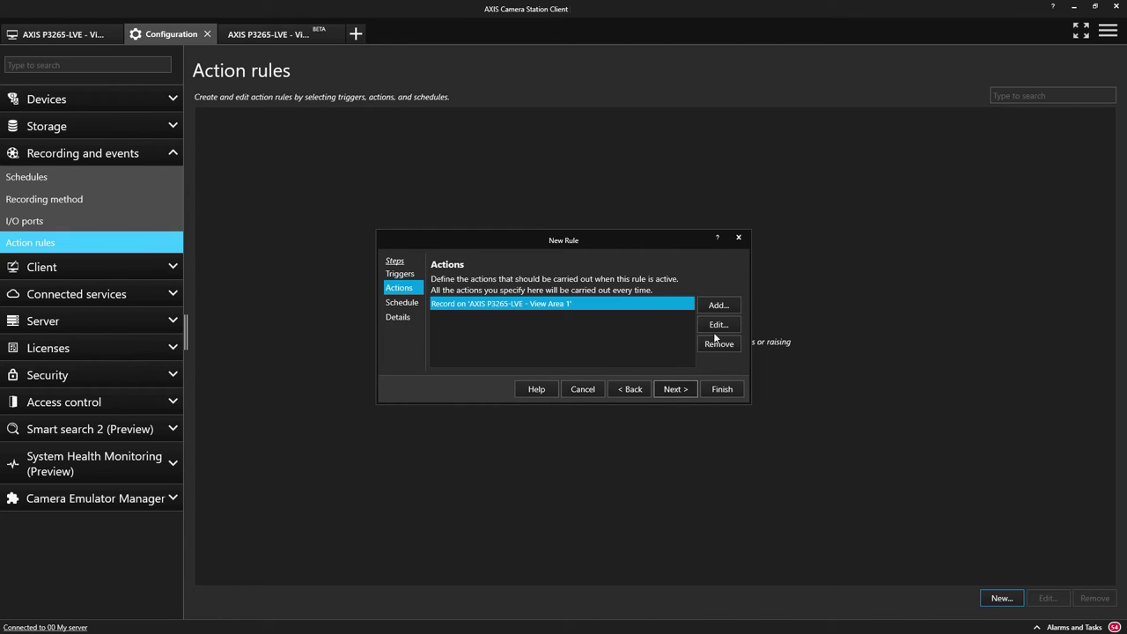
Step: Add a Raise Alarm action titled 'Person detected' with description 'Challange pedestrian in vehicle area'
left_click(734, 308)
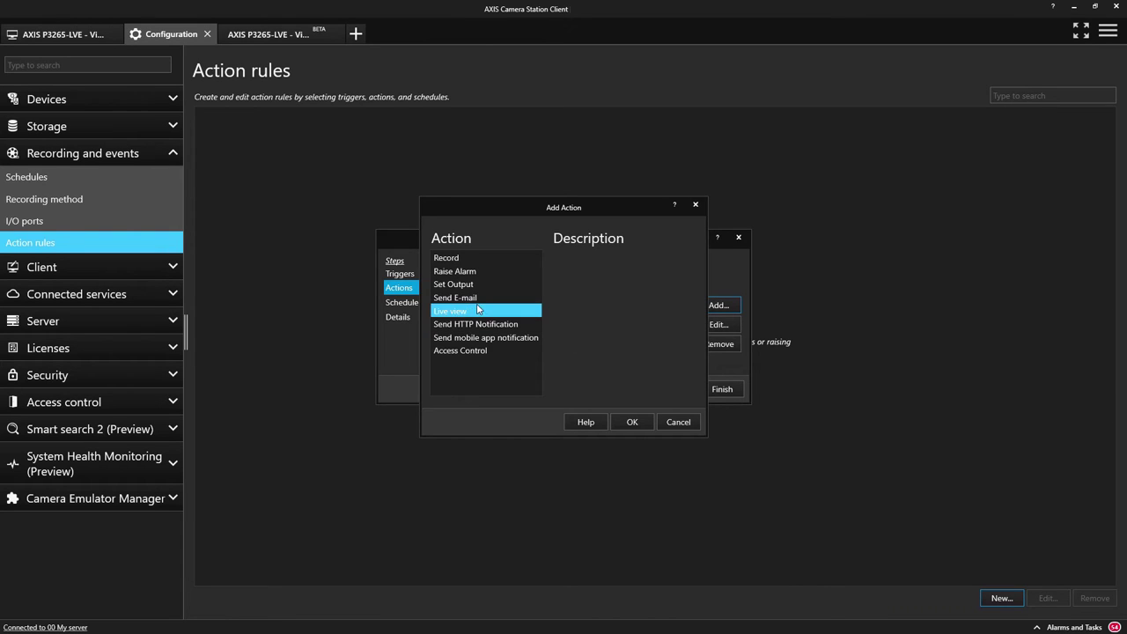
left_click(470, 272)
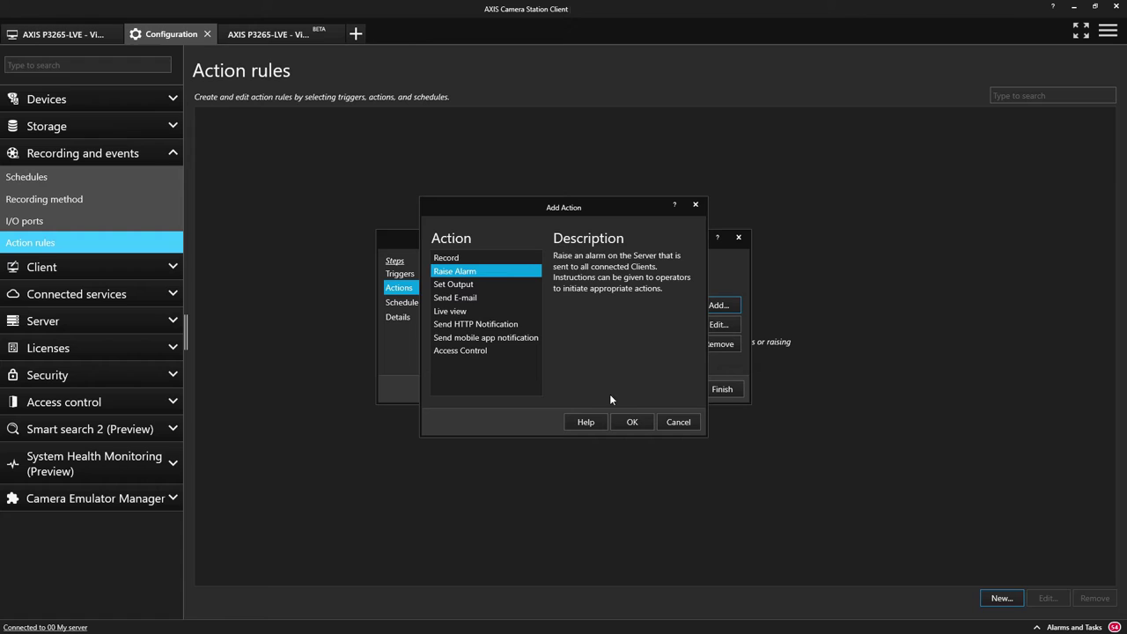
left_click(623, 420)
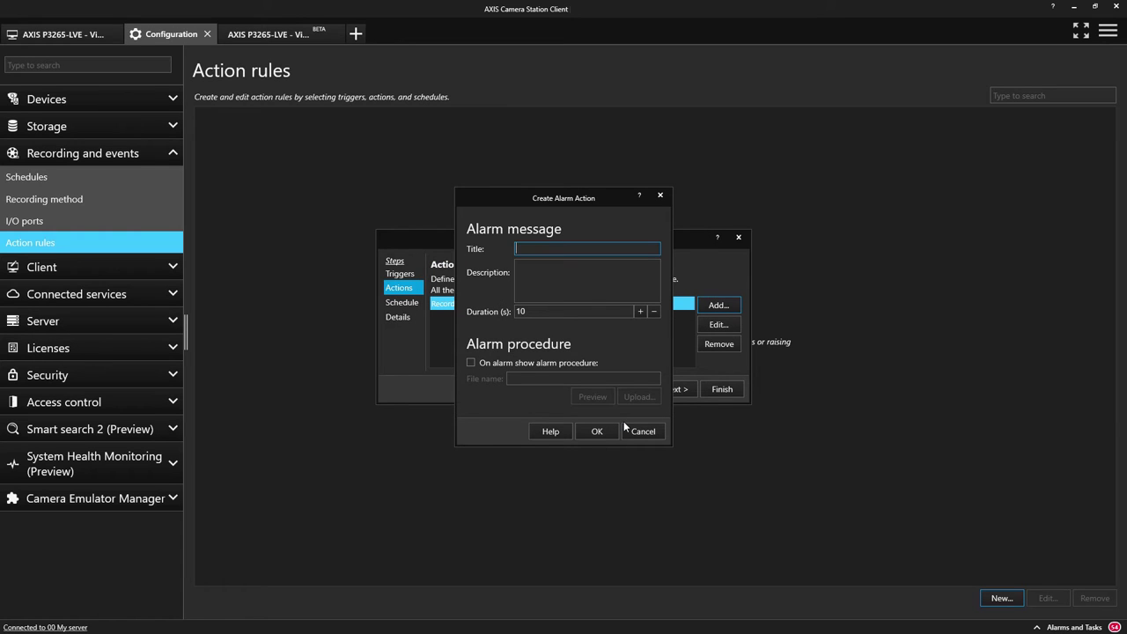
type("Person detected")
key("Tab")
type("Challange pedestrian in vehicle area")
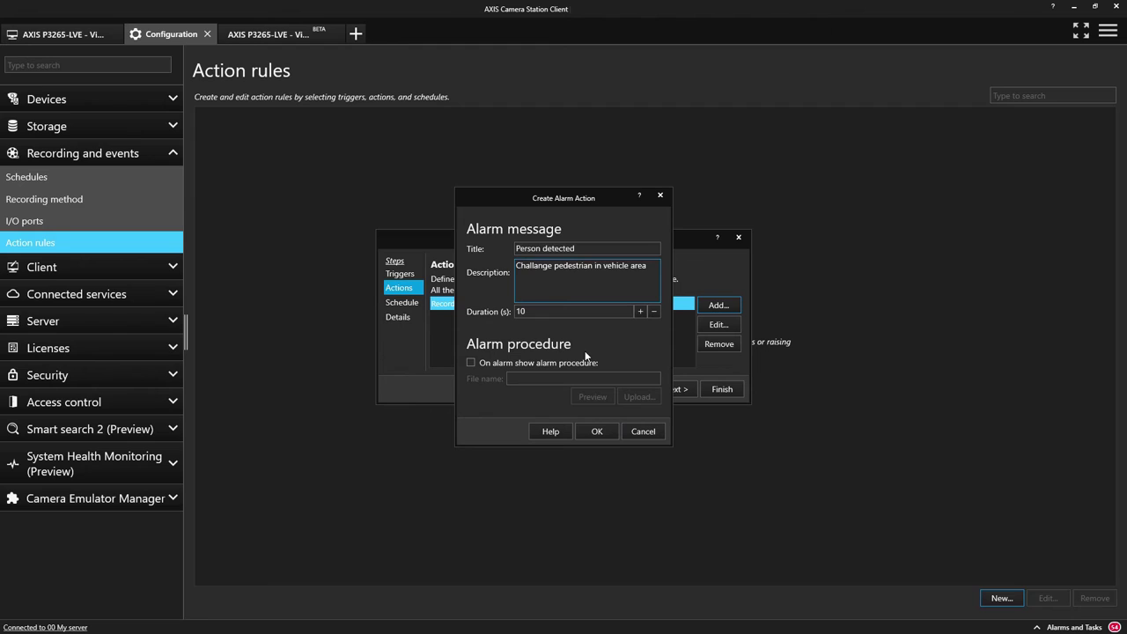
left_click(604, 429)
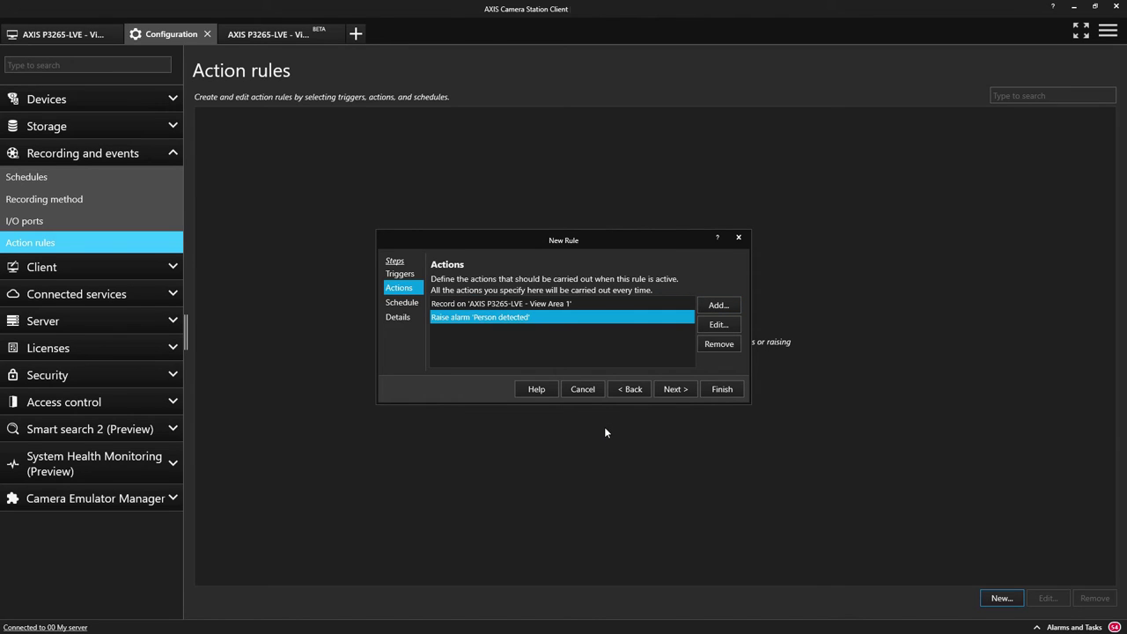
Step: Keep the default schedule, name the rule 'AOA person alarm', and finish
left_click(674, 389)
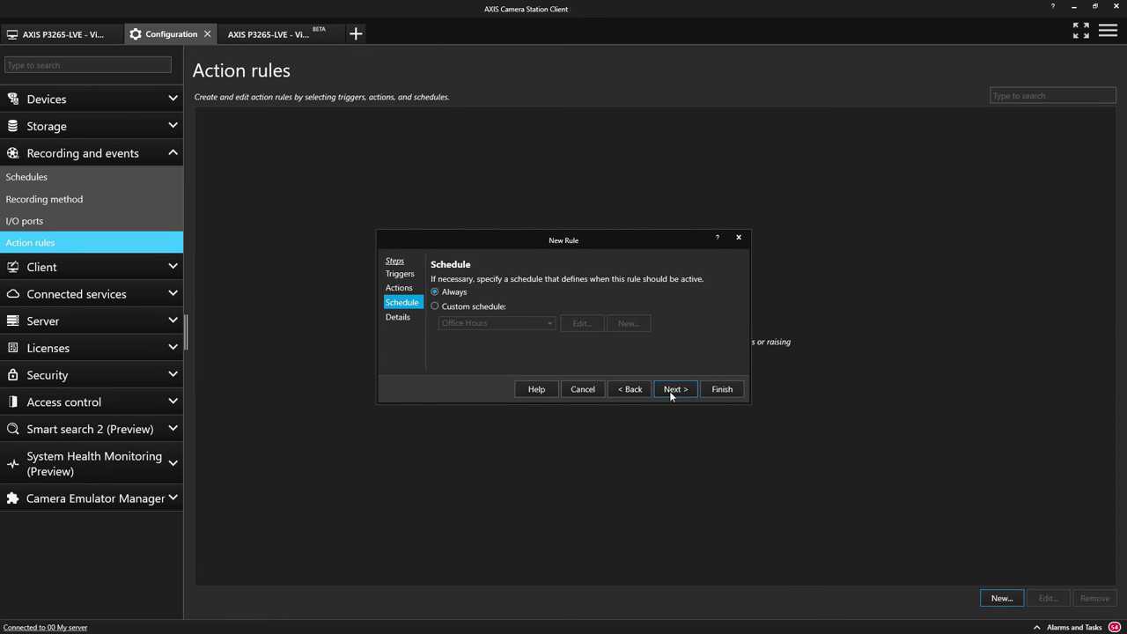
left_click(675, 389)
type("AOA person alarm")
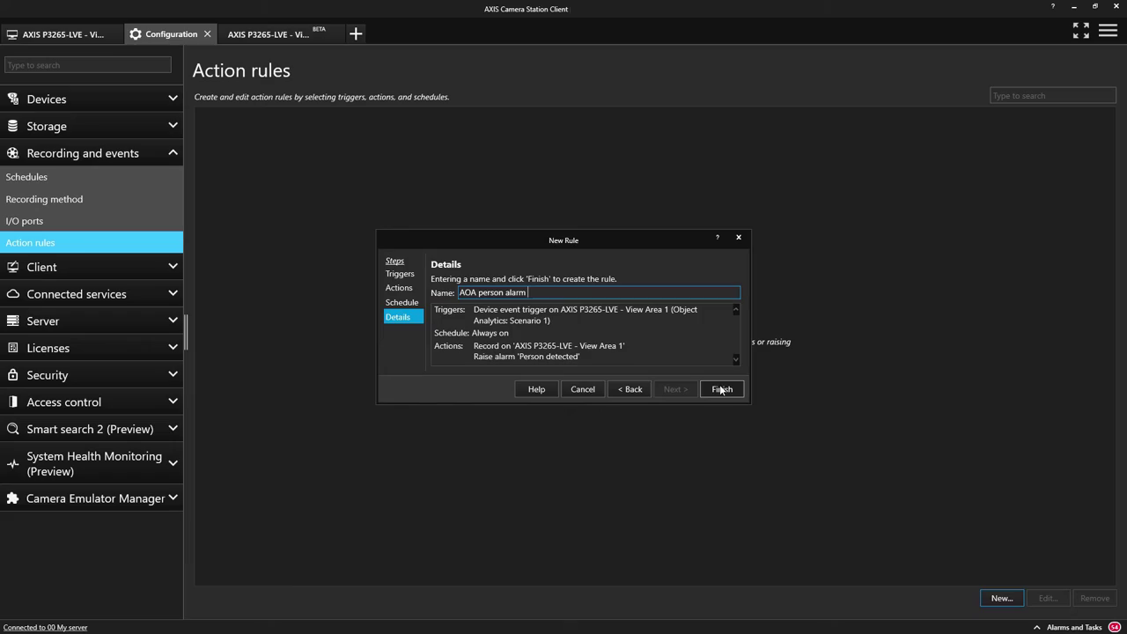
left_click(720, 390)
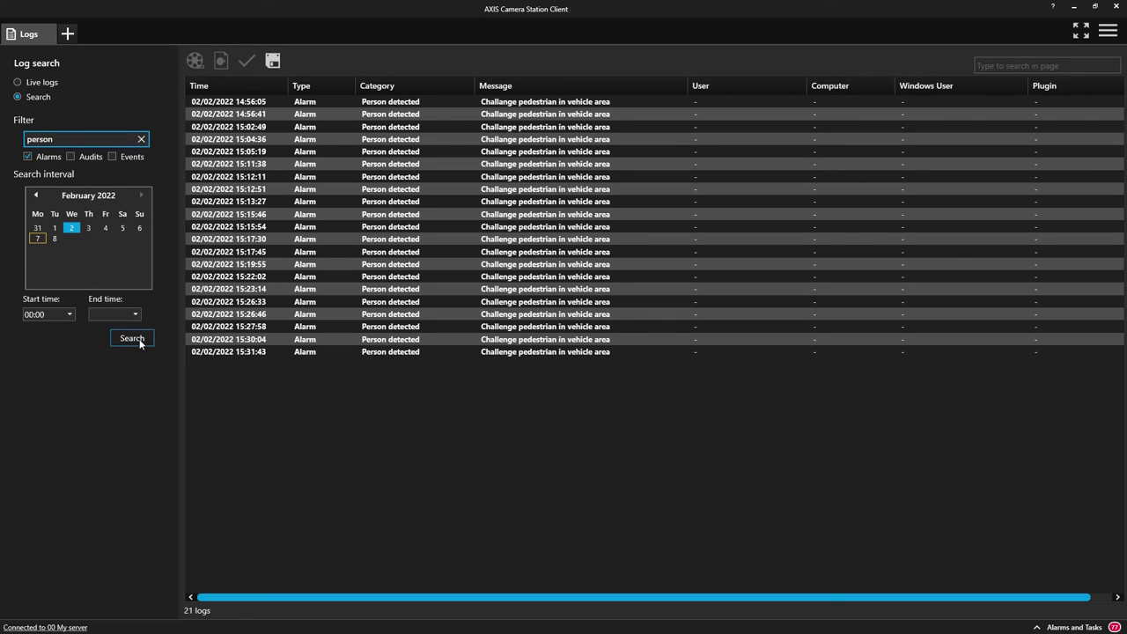
Step: Open the 15:30:04 'Person detected' alarm log entry and play back its recording
left_click(208, 340)
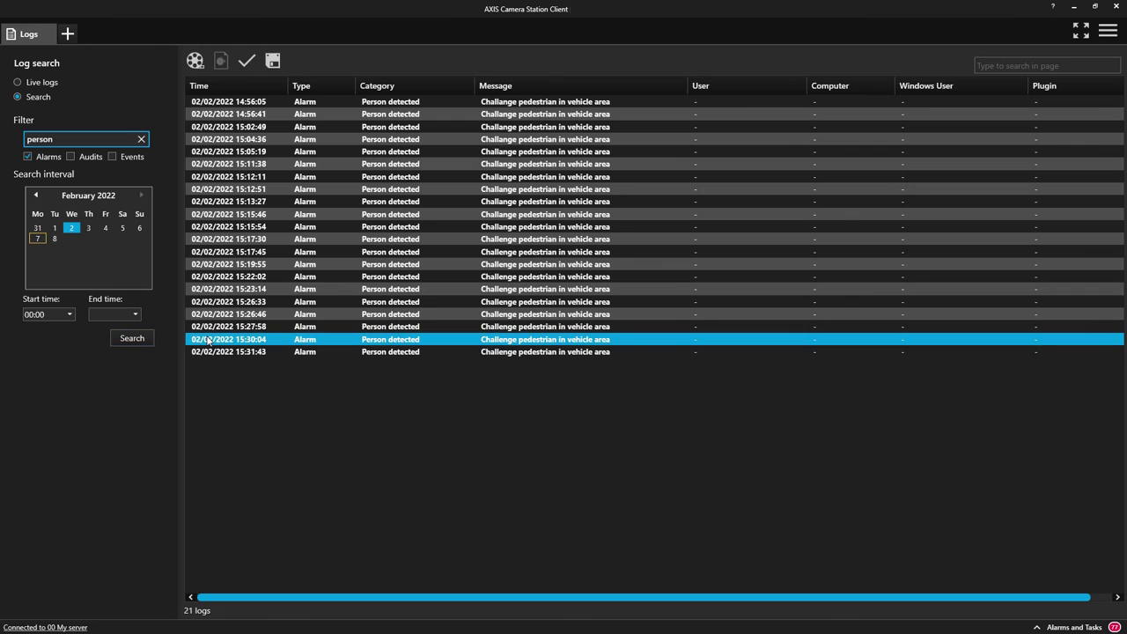
double_click(208, 340)
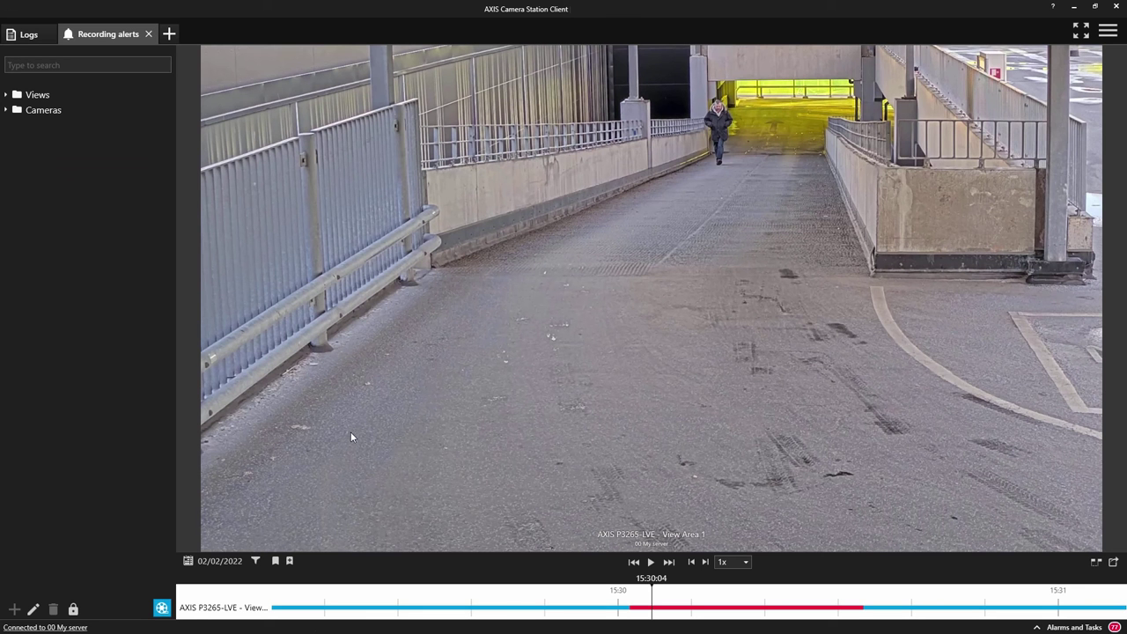
left_click(651, 561)
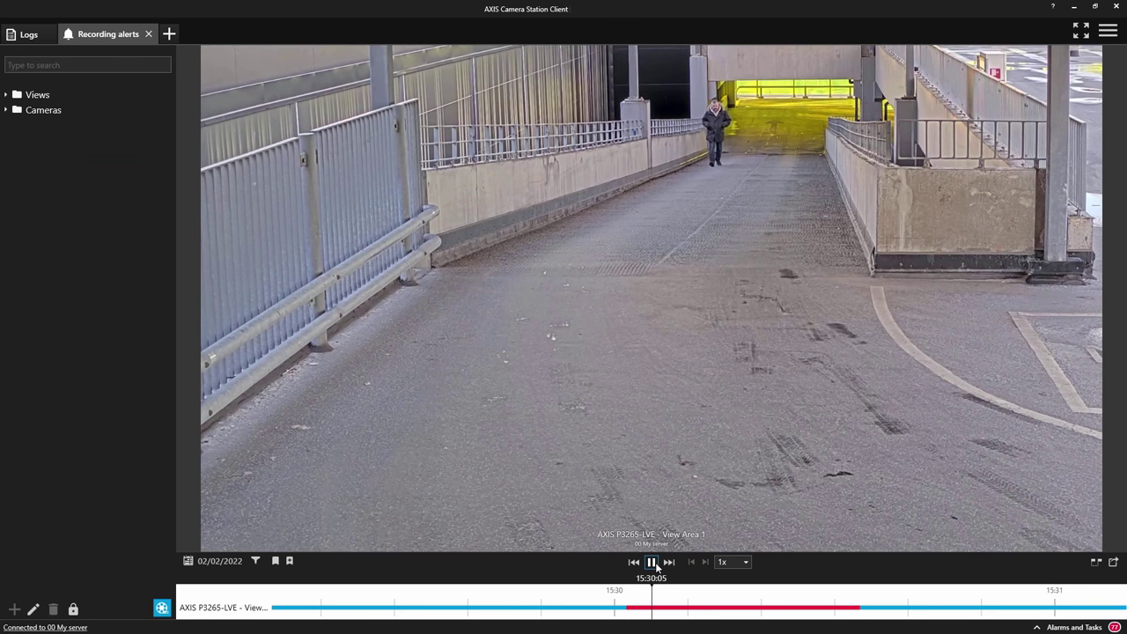